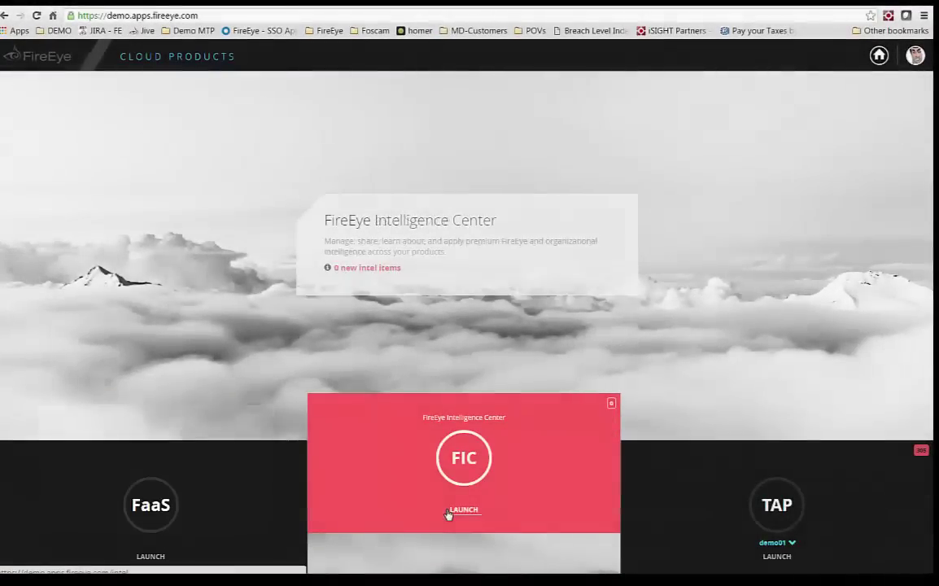
- Launch the Threat Analytics Platform for demo01 from the FireEye Cloud Products portal
left_click(463, 510)
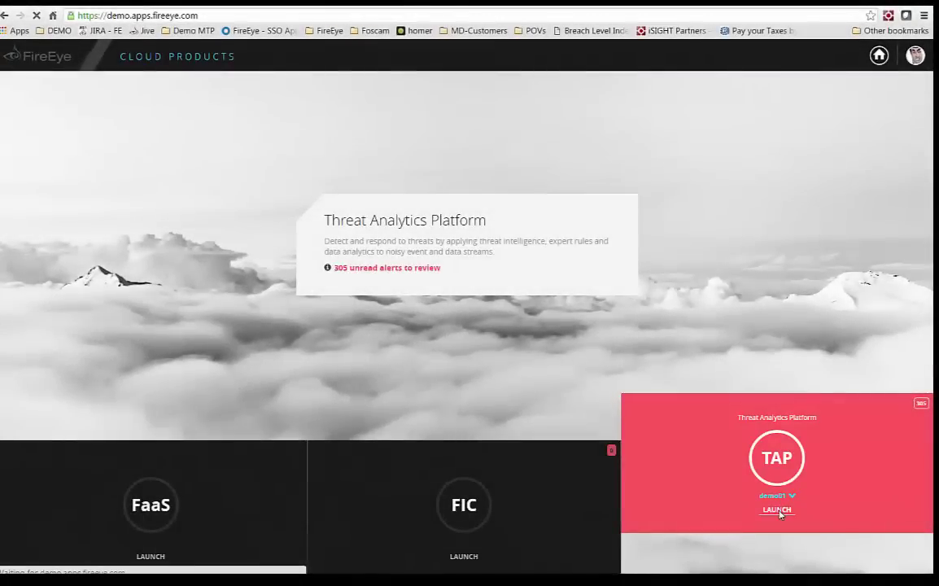
left_click(778, 509)
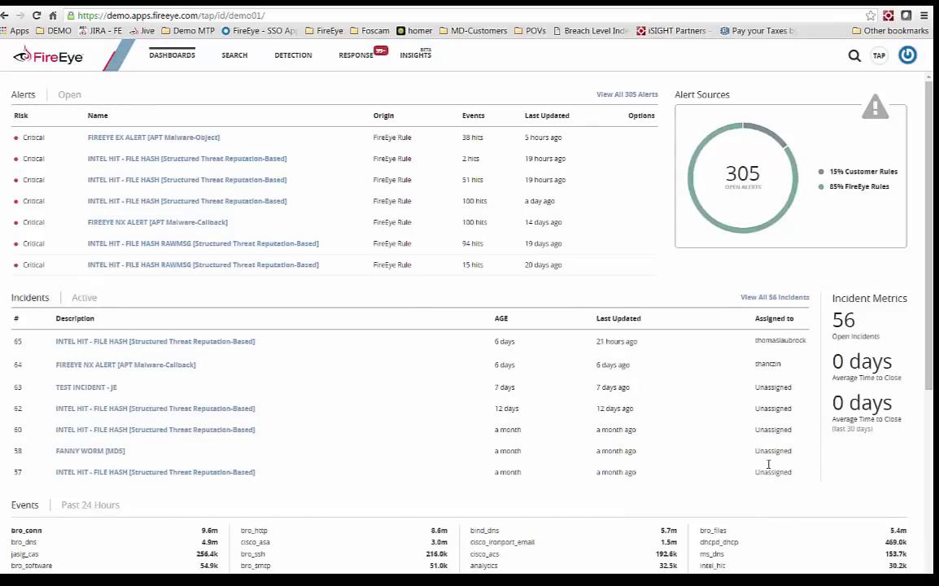
scroll(919, 341, "down", 1)
scroll(423, 325, "down", 3)
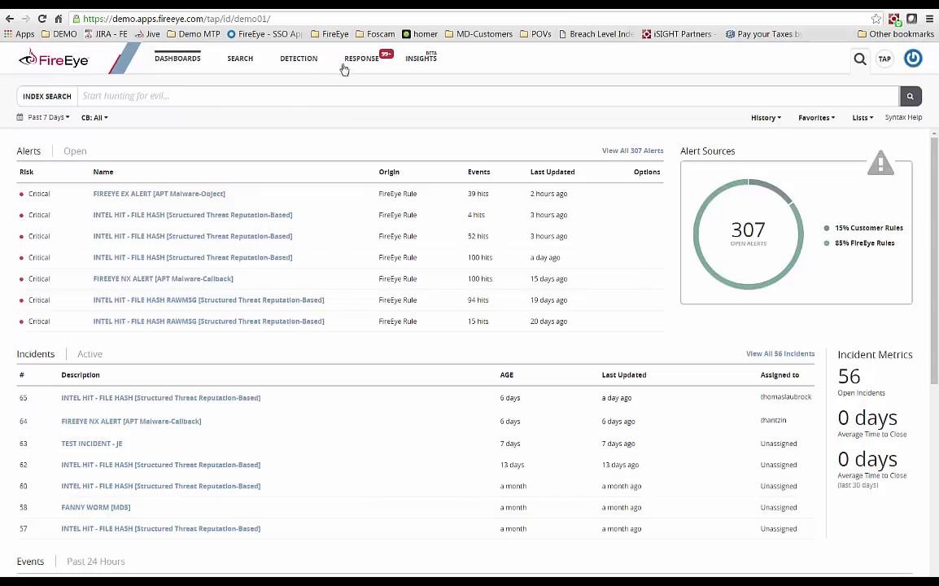
left_click(301, 58)
left_click(298, 78)
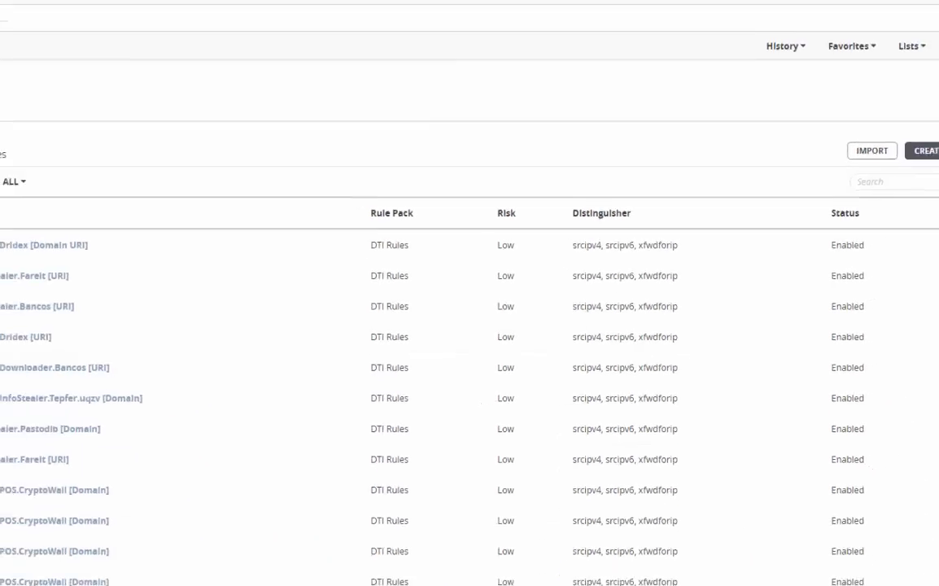
left_click_drag(935, 320, 936, 369)
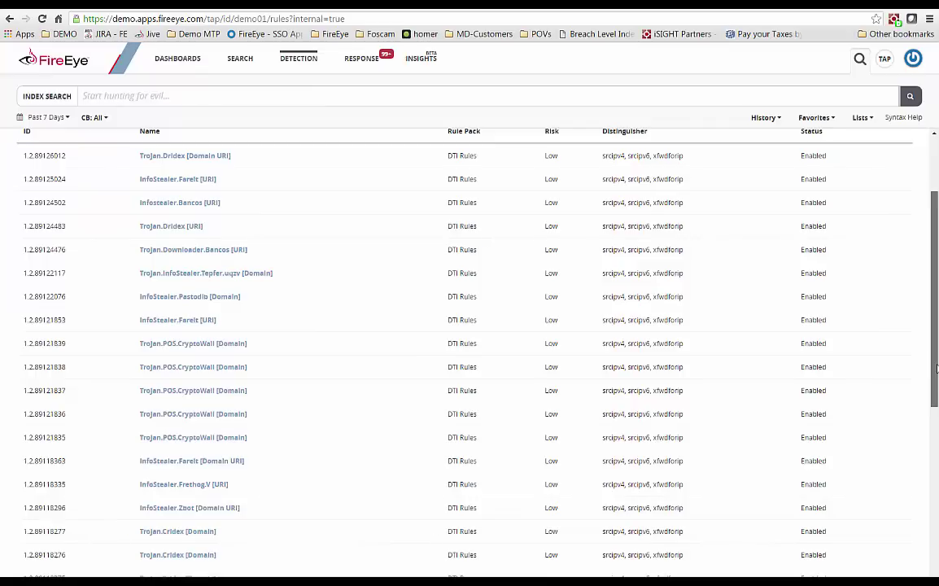
left_click_drag(936, 368, 936, 527)
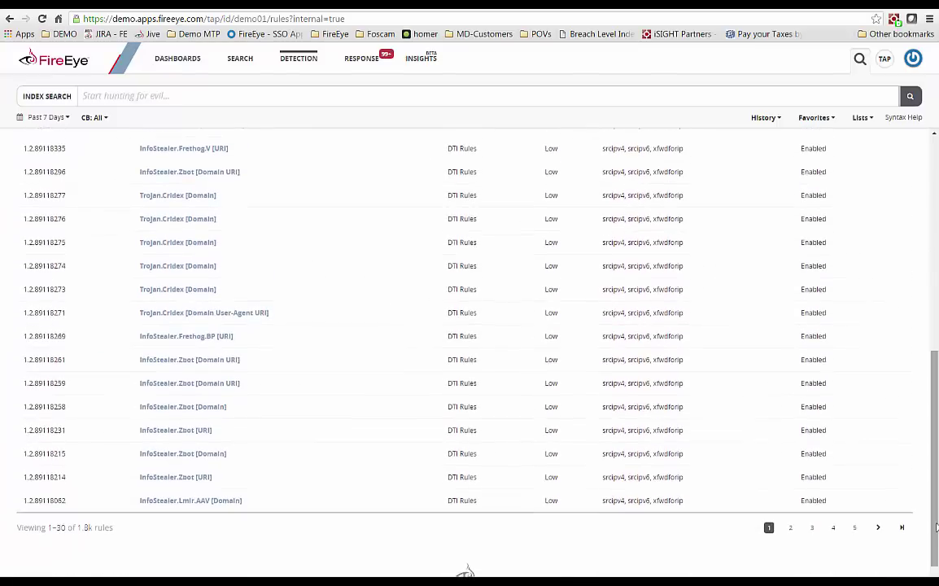
left_click(178, 59)
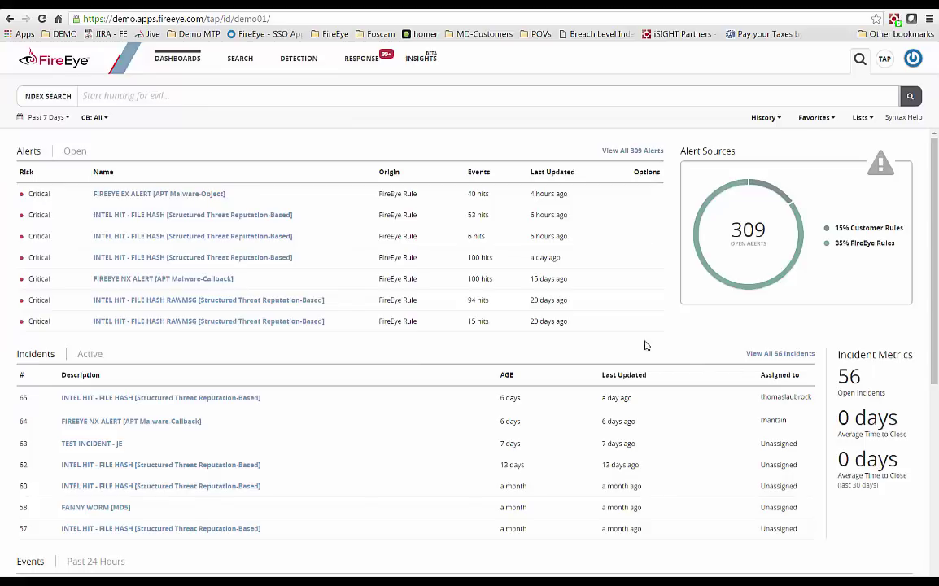
- Open the APT3 Threat Group Profile from the INTEL HIT - FILE HASH alert's intel
left_click(195, 237)
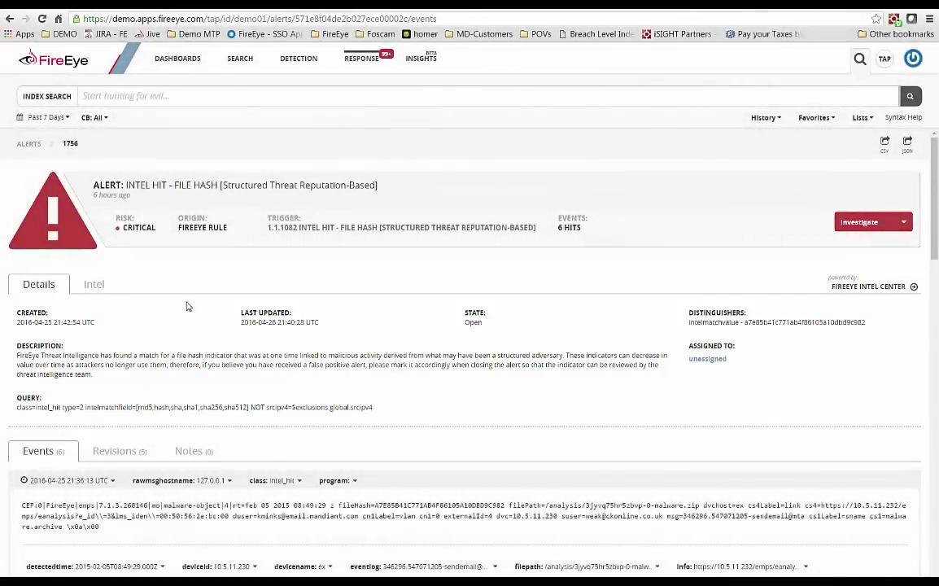
left_click(92, 286)
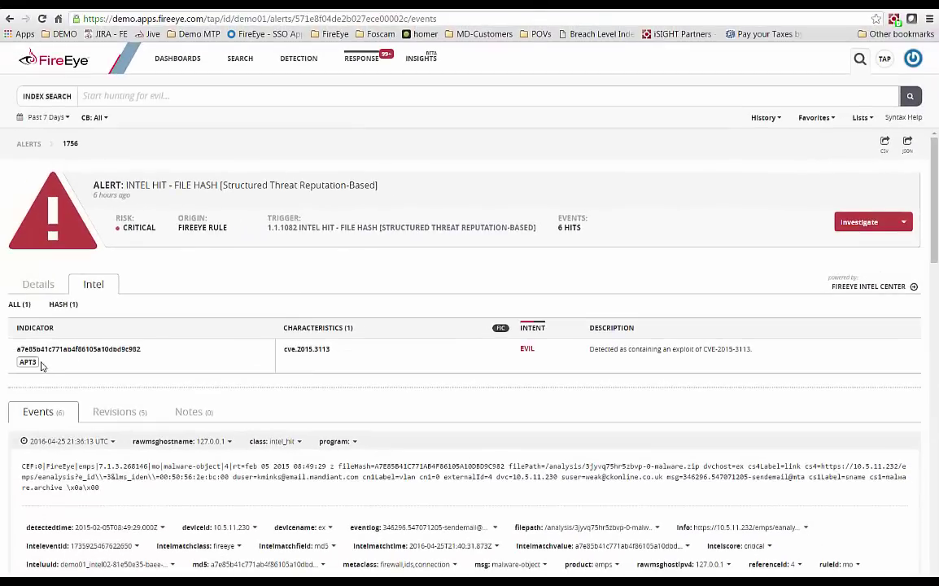
left_click(28, 363)
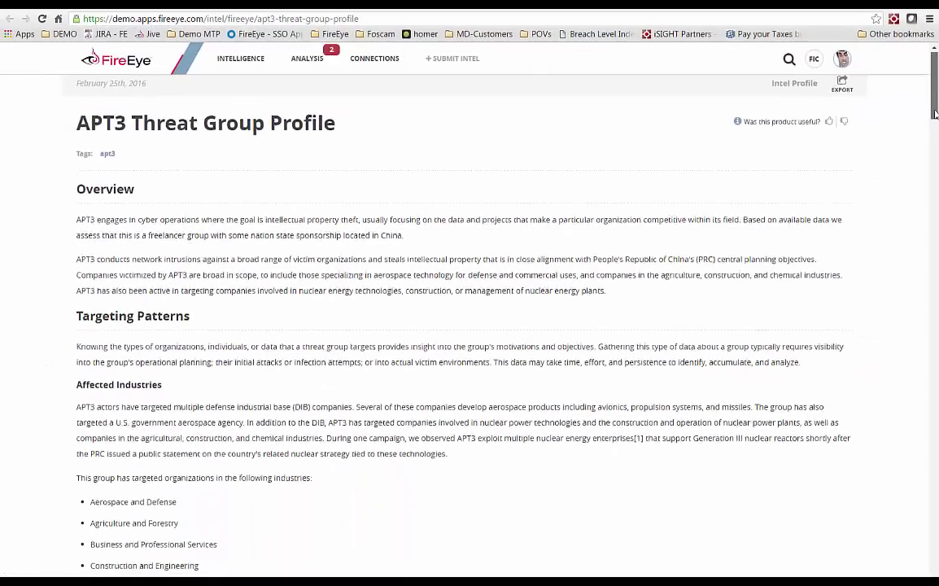
left_click_drag(934, 112, 935, 128)
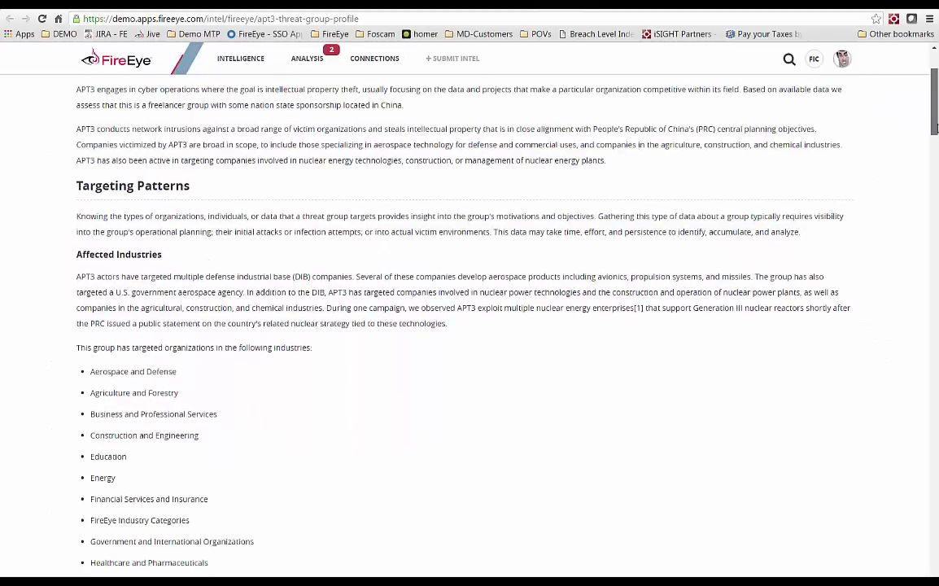
left_click_drag(936, 128, 937, 248)
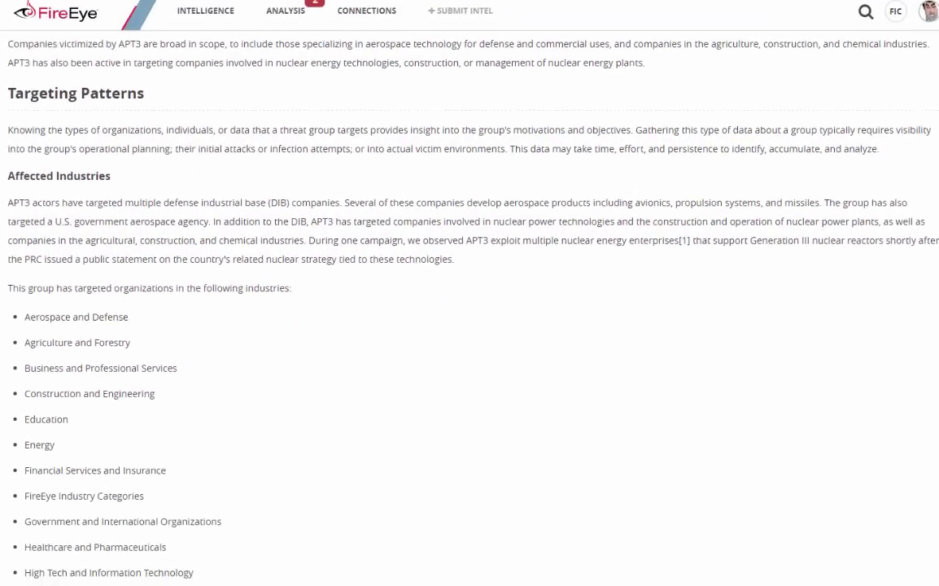
scroll(469, 310, "down", 3)
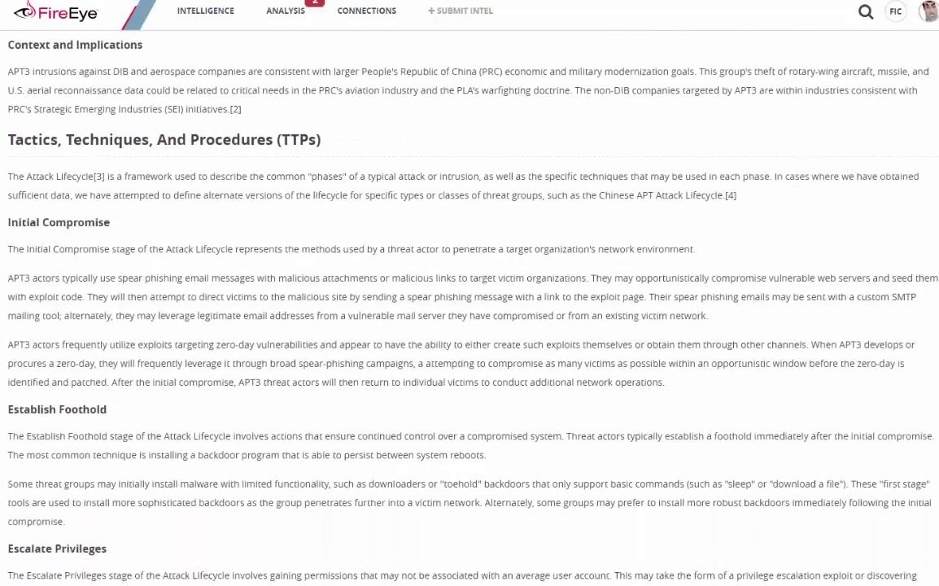
scroll(470, 309, "down", 2)
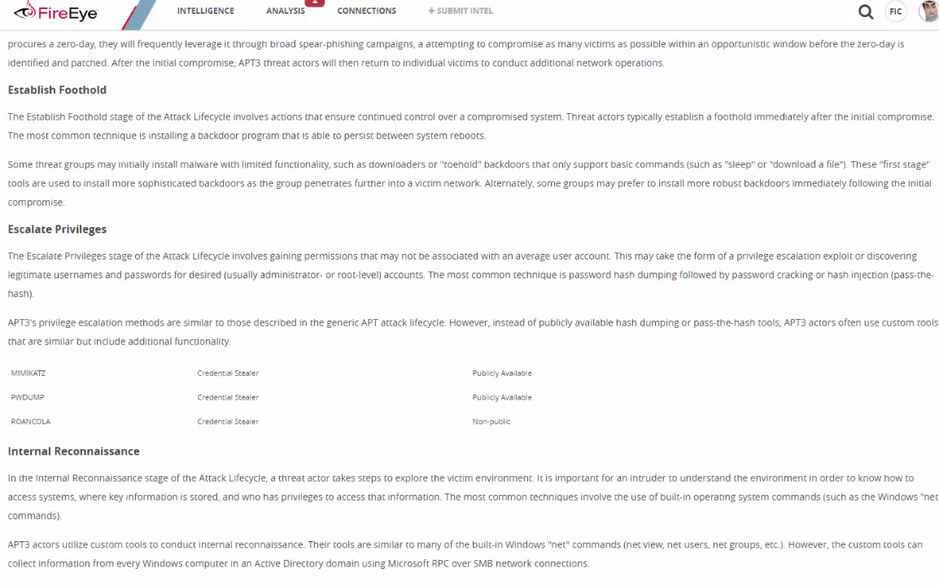
scroll(470, 309, "down", 1)
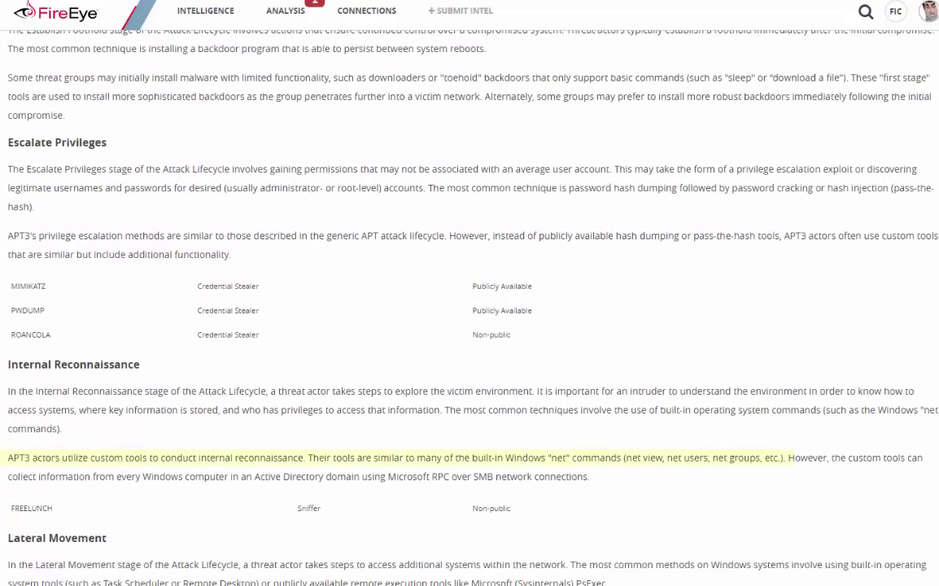
scroll(469, 309, "down", 2)
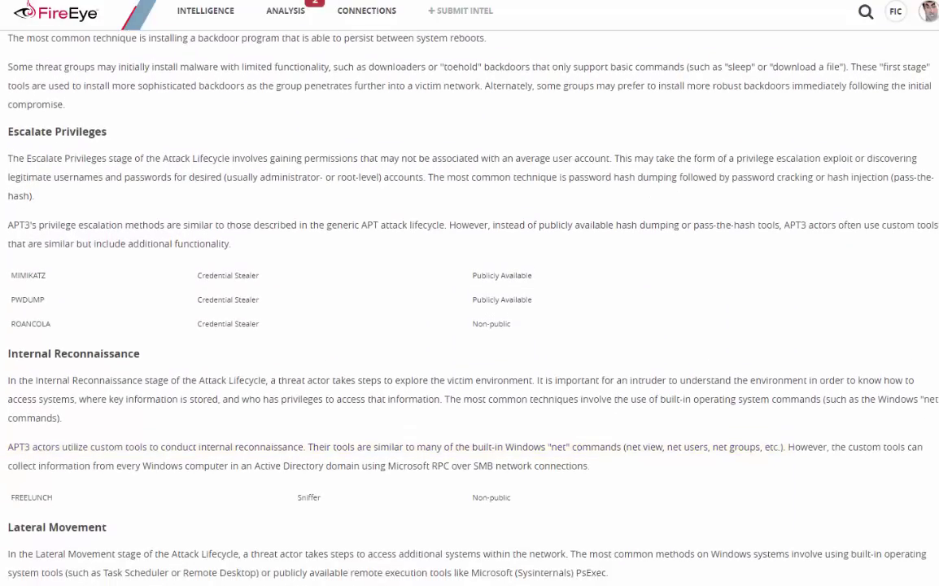
scroll(469, 309, "down", 3)
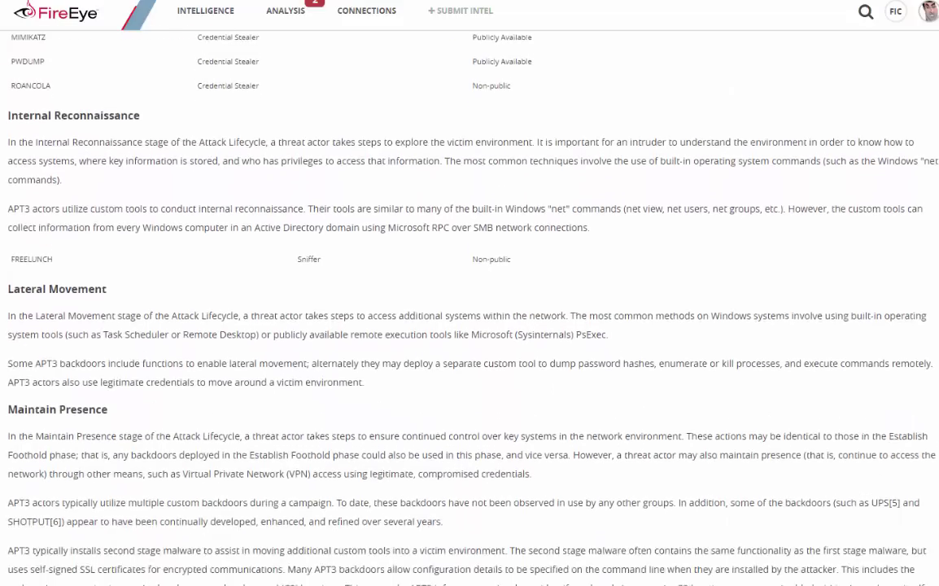
scroll(469, 309, "down", 5)
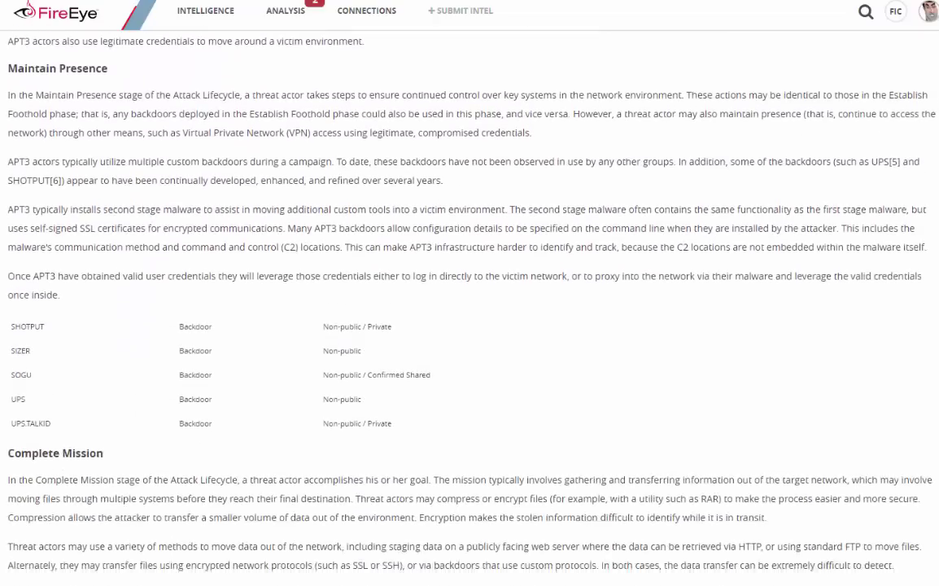
scroll(469, 309, "down", 2)
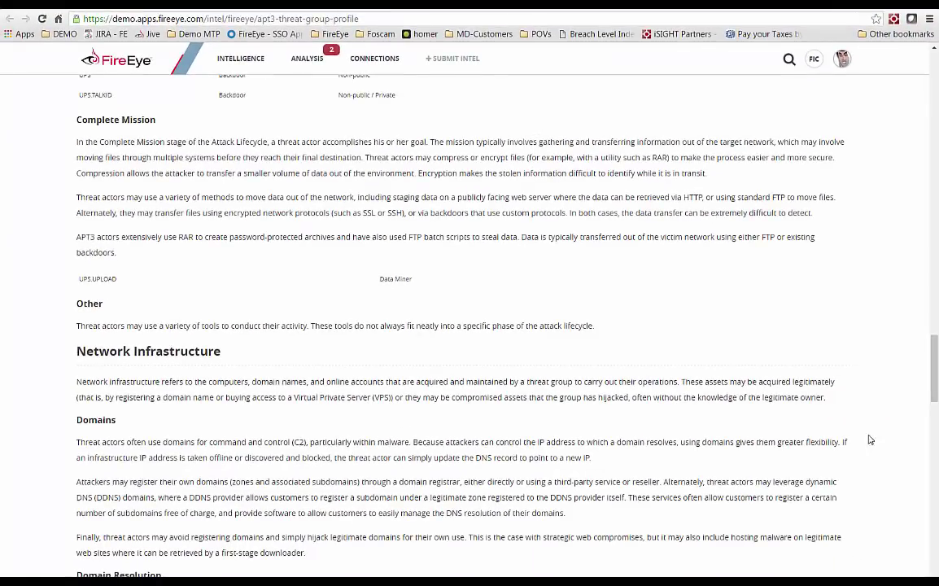
- Search the Intelligence Center for cve.2015.3113
left_click(788, 60)
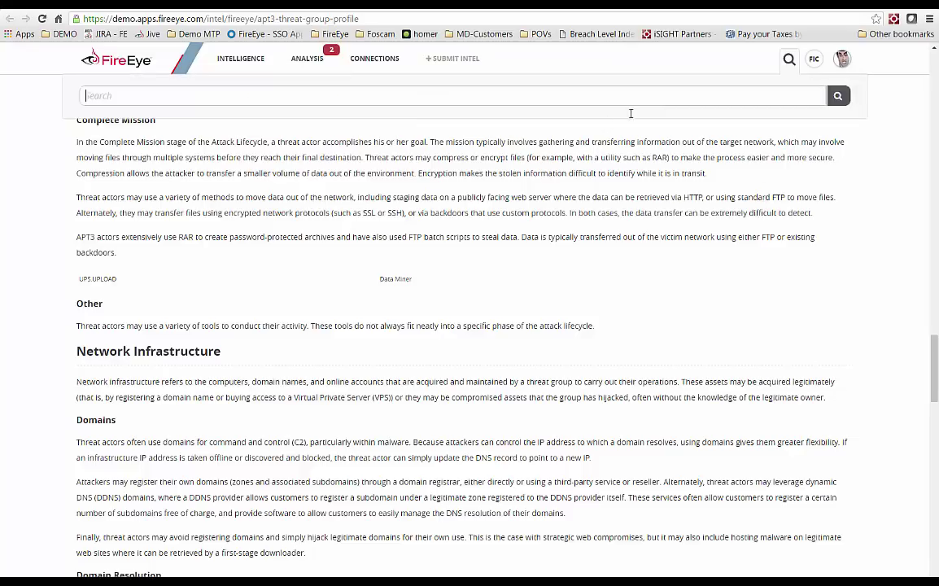
type("cve.2015.3113")
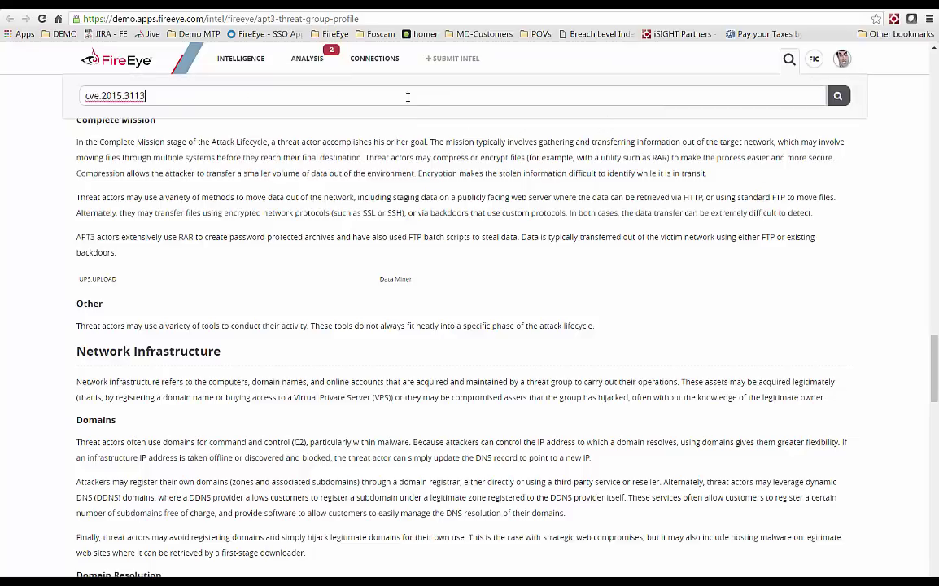
key("Return")
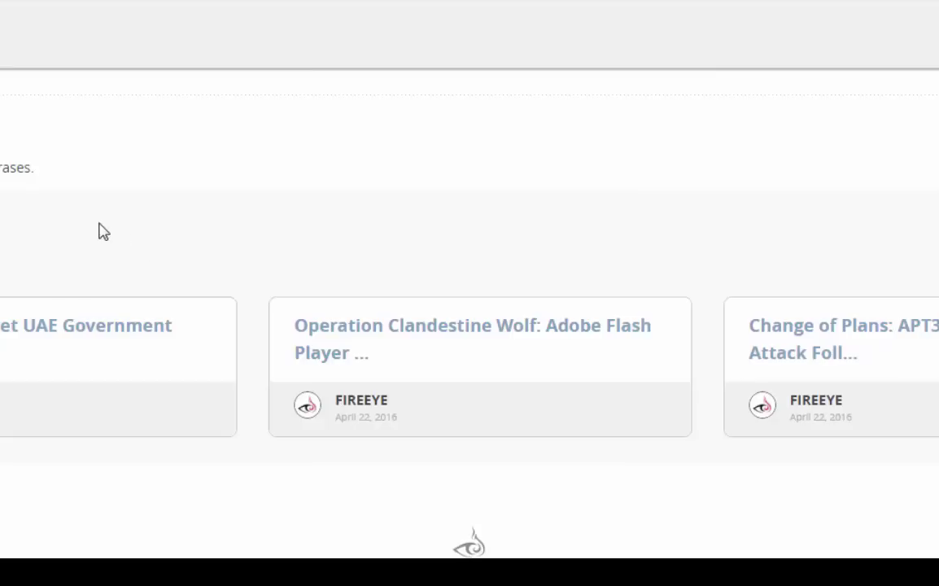
- Open the Operation Clandestine Wolf article and scroll down to its phishing sender list
left_click(440, 345)
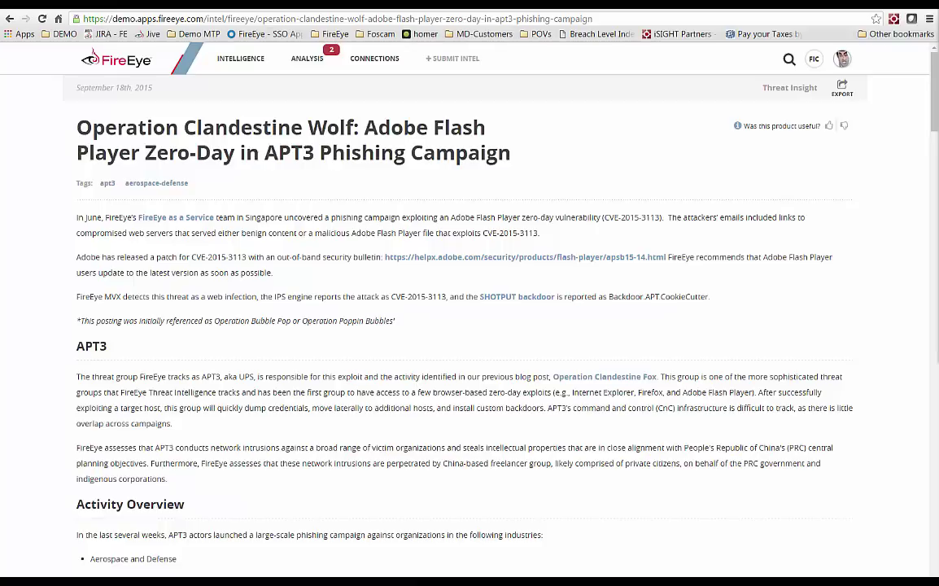
left_click_drag(934, 114, 935, 197)
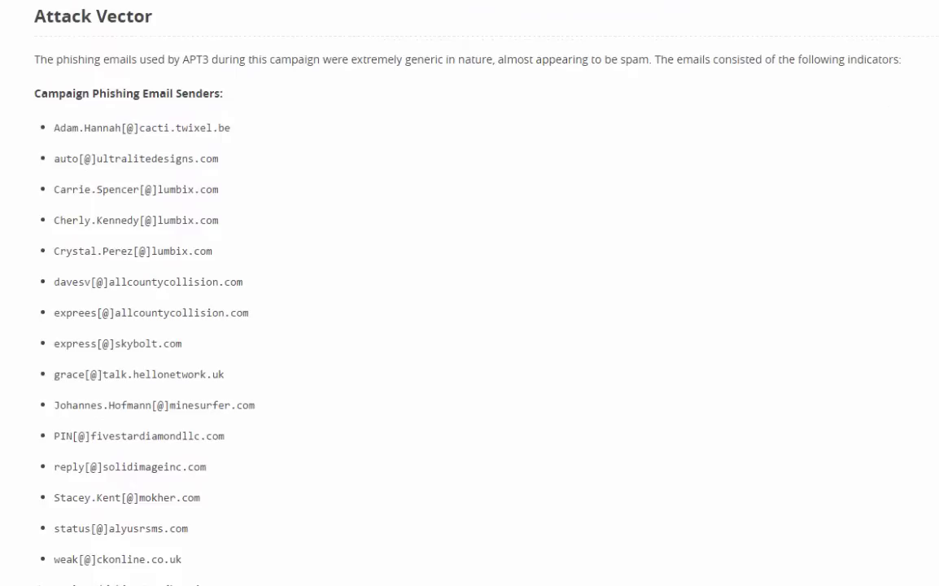
scroll(469, 293, "down", 1)
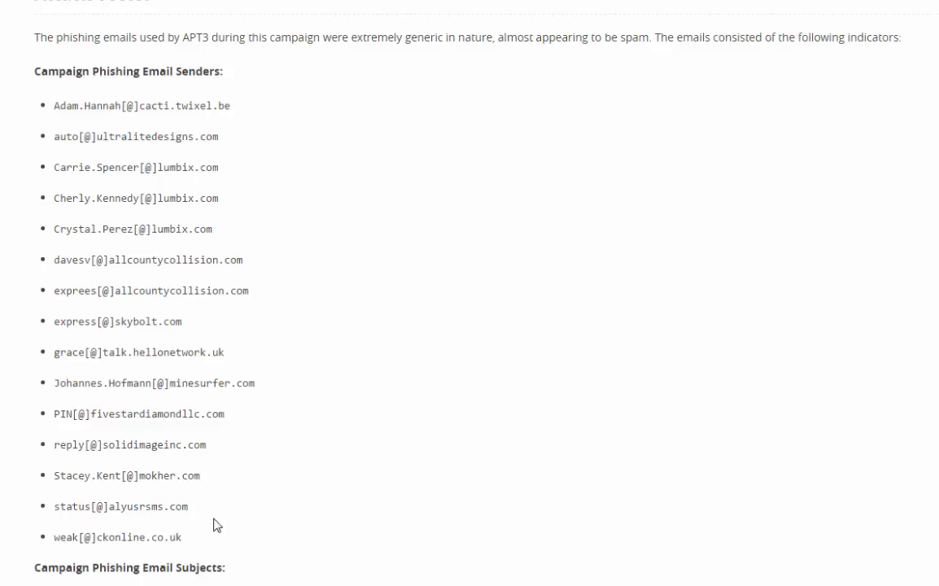
- Copy the domain ckonline.co.uk from the last sender address
double_click(174, 537)
left_click_drag(147, 542, 98, 539)
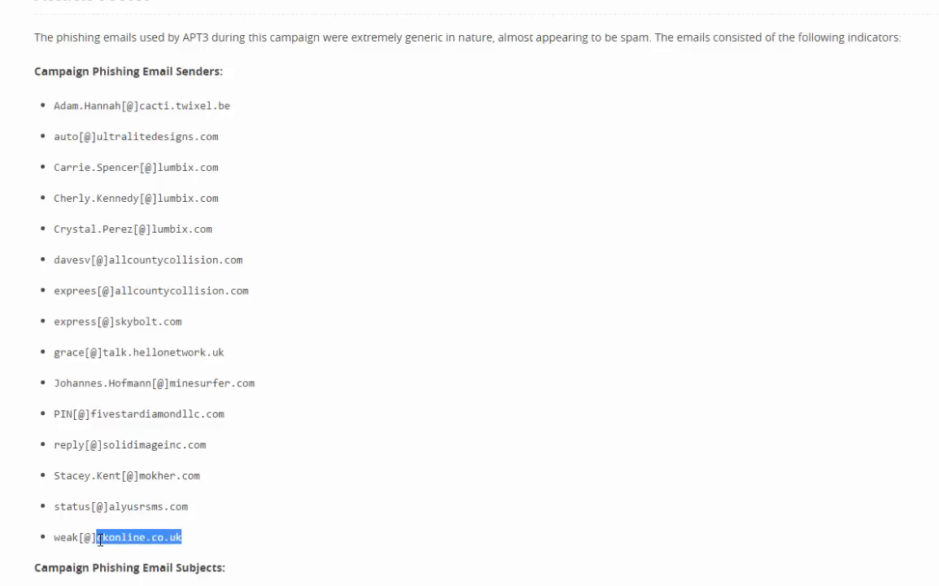
right_click(99, 540)
left_click(142, 554)
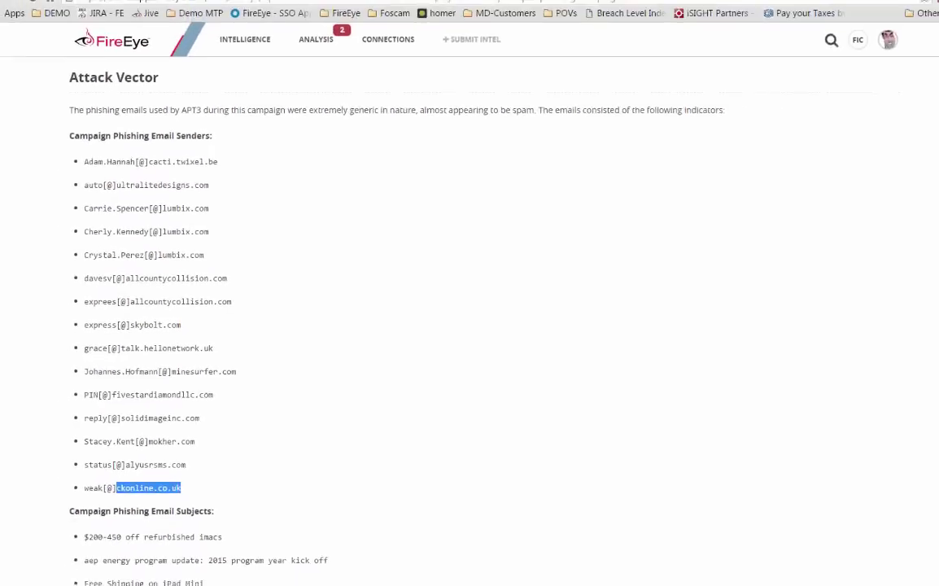
- Run a TAP index search for the pasted domain ckonline.co.uk
left_click(45, 1)
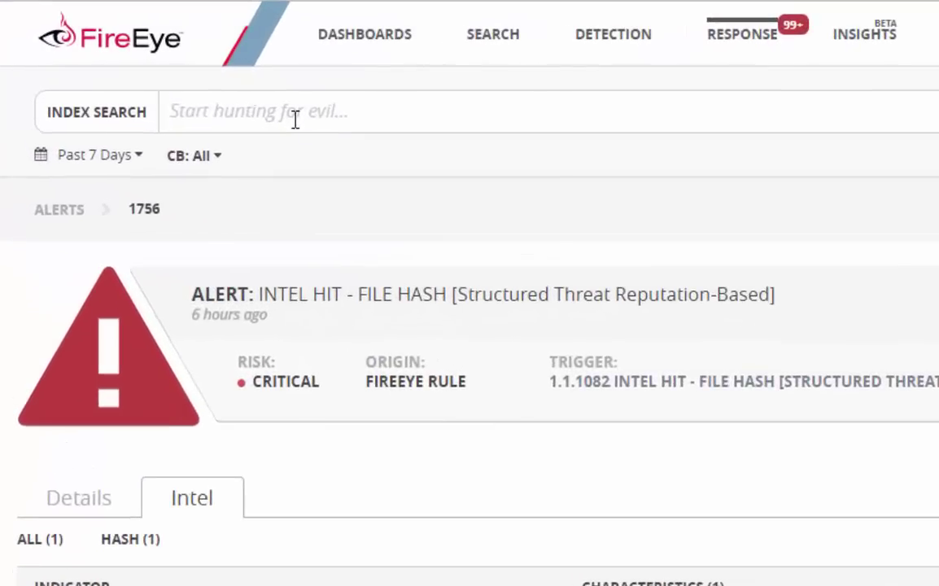
key("ctrl+v")
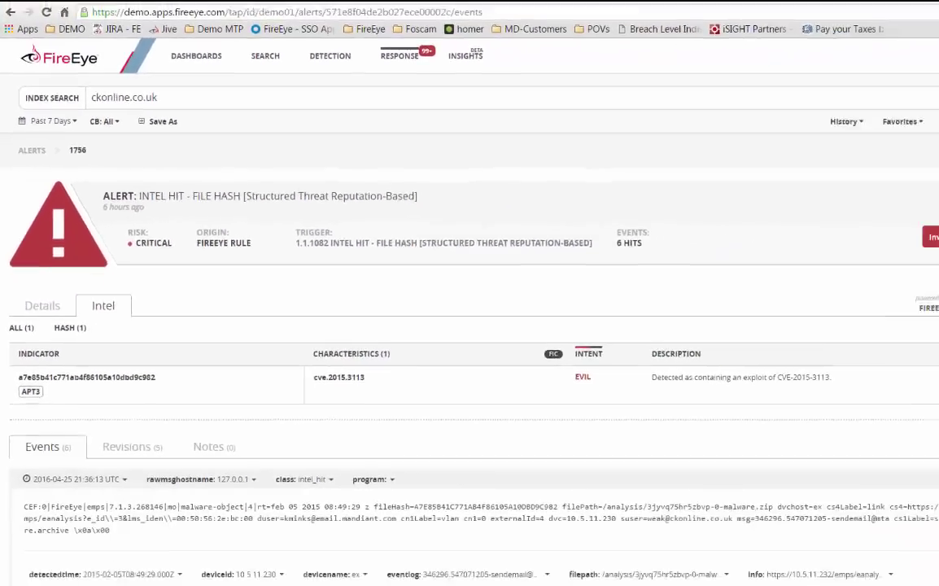
left_click(910, 98)
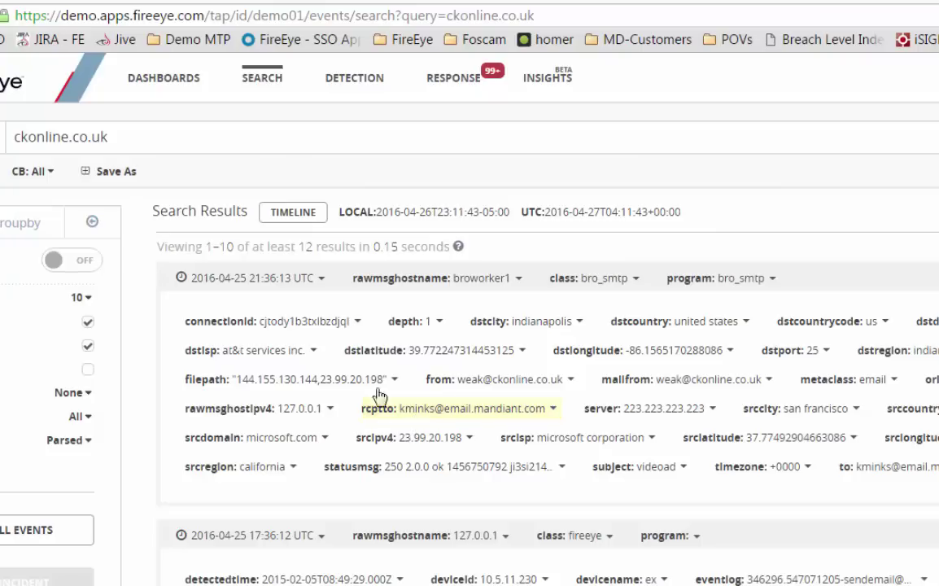
- Search TAP for the email recipient's username and show the results grouped by class
left_click_drag(127, 140, 8, 138)
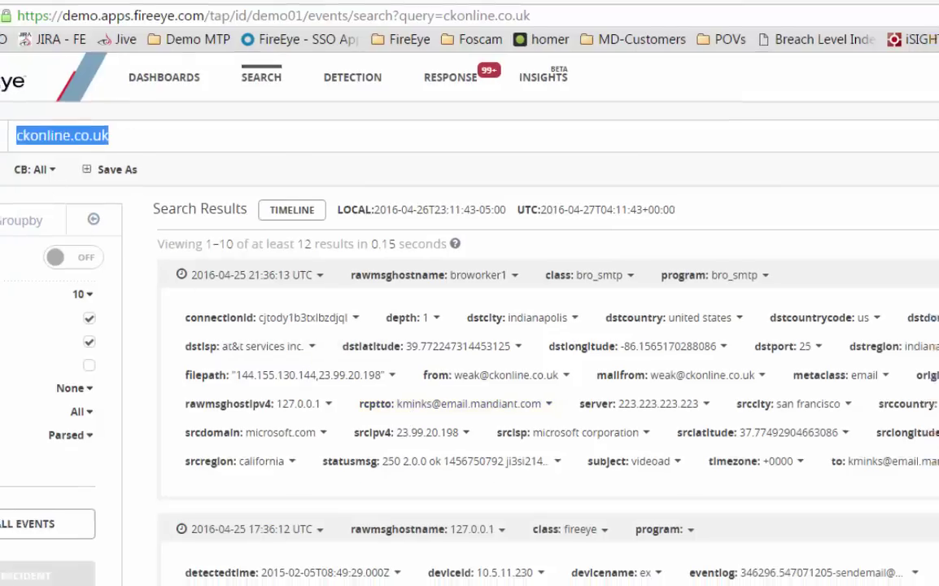
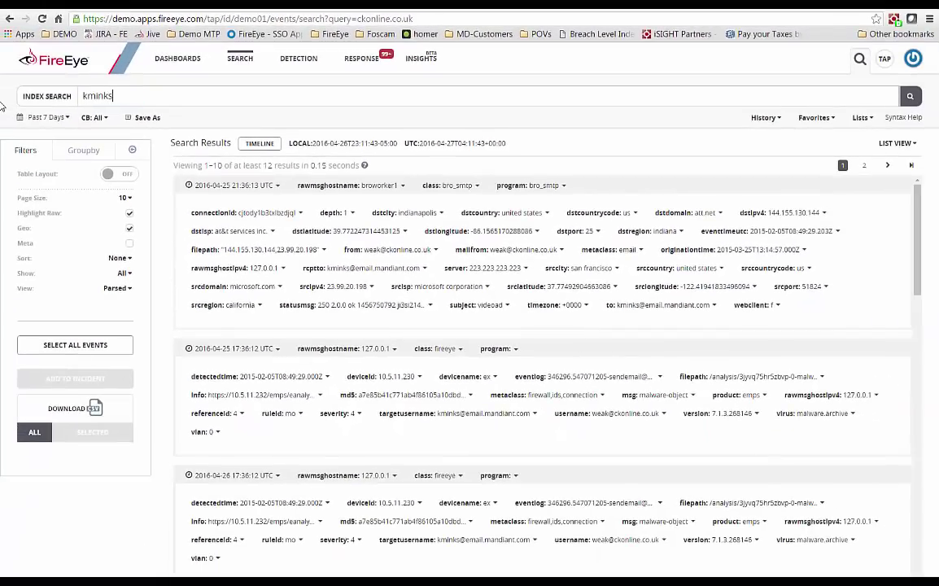
key("Return")
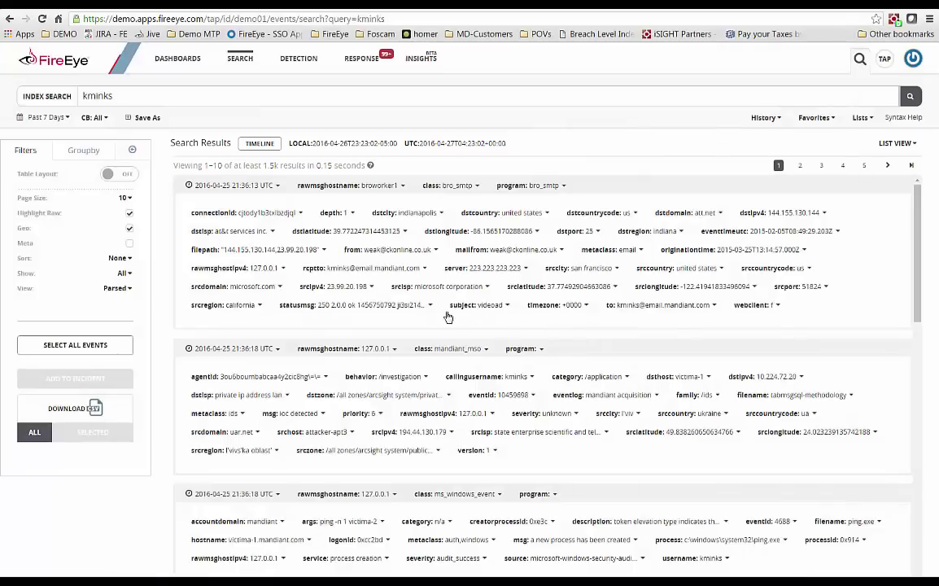
left_click(83, 151)
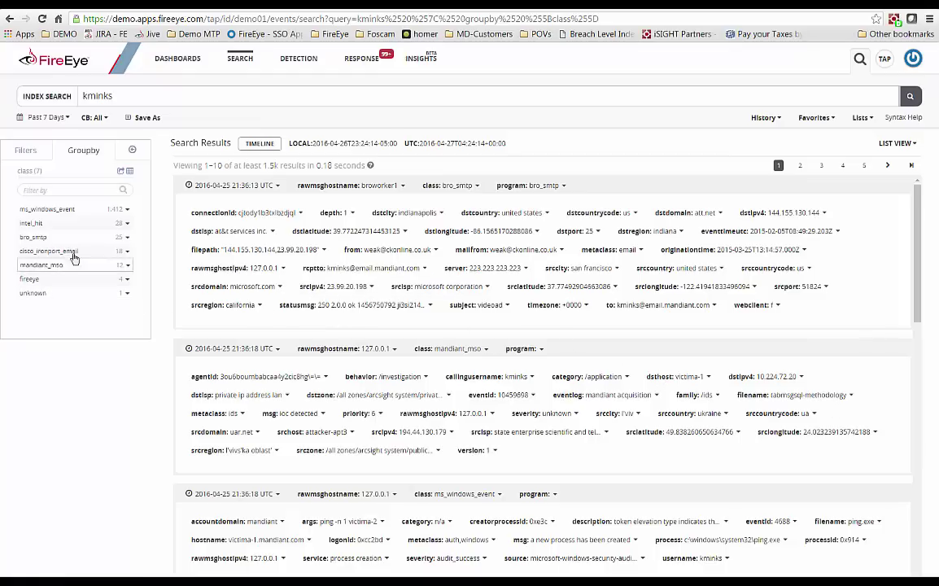
- Add class=ms_windows_event to the current search and rerun it
left_click(126, 211)
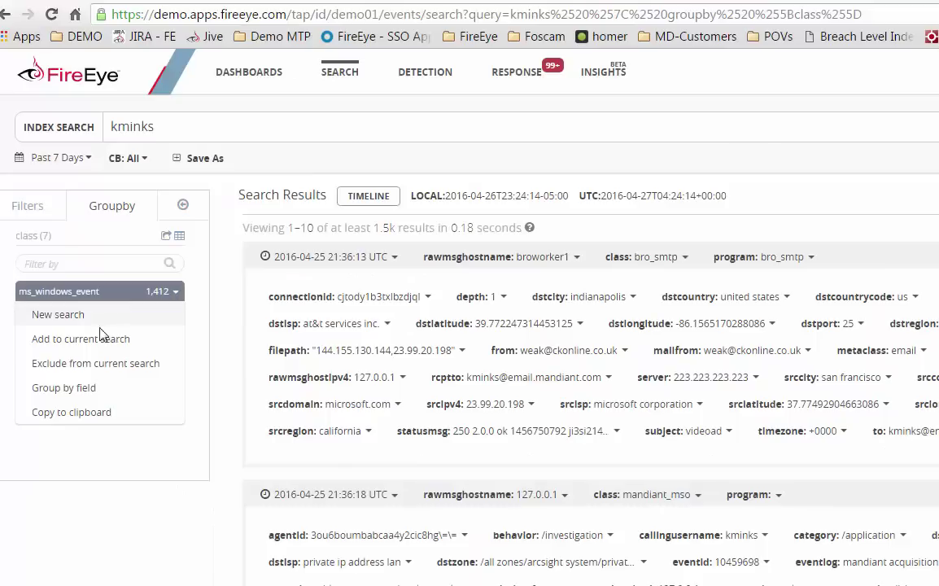
left_click(97, 345)
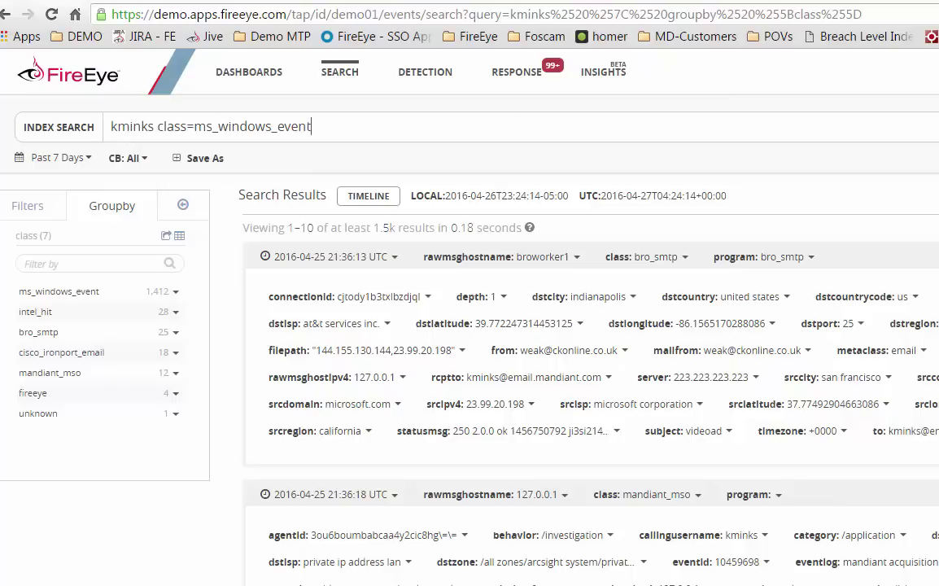
left_click(911, 100)
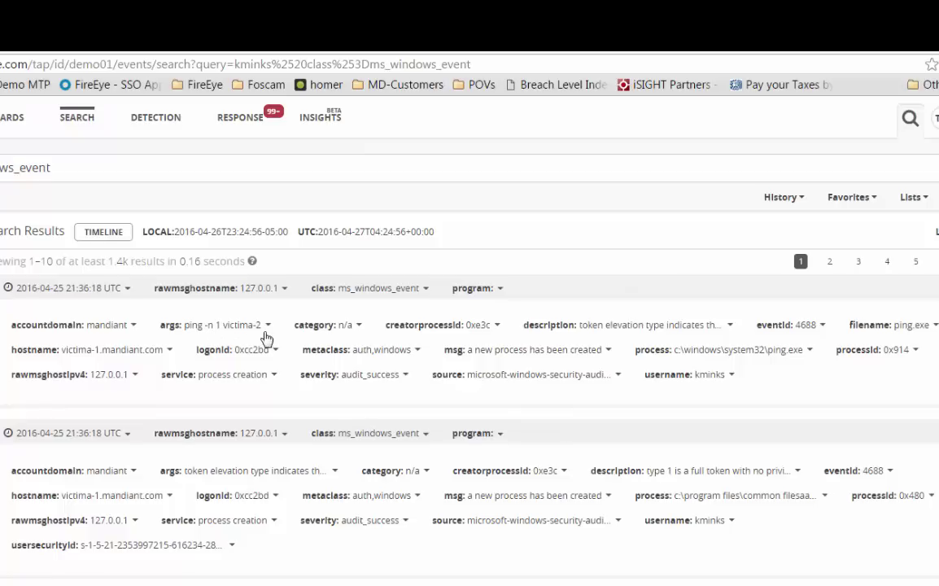
- Group the Windows event results by the args field and rerun the search
left_click(268, 327)
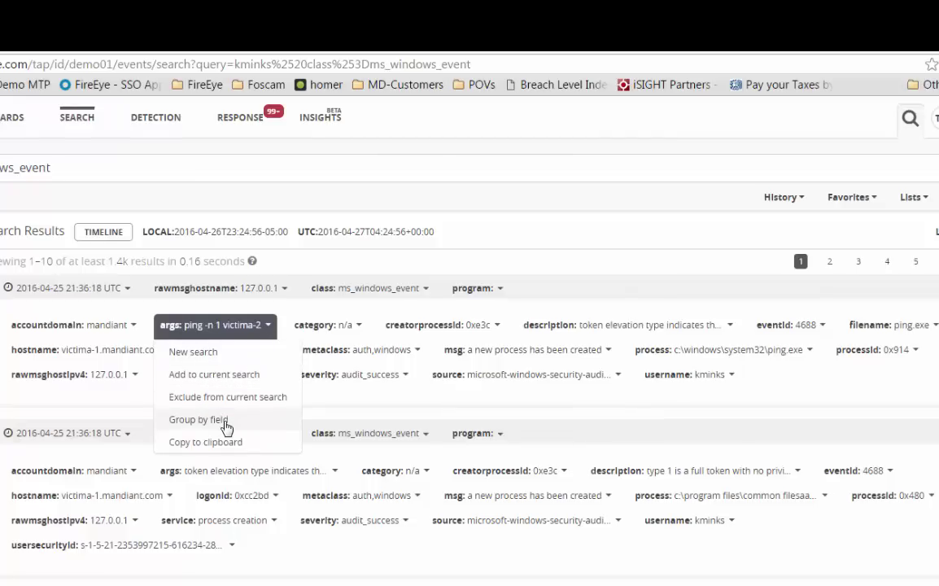
left_click(198, 420)
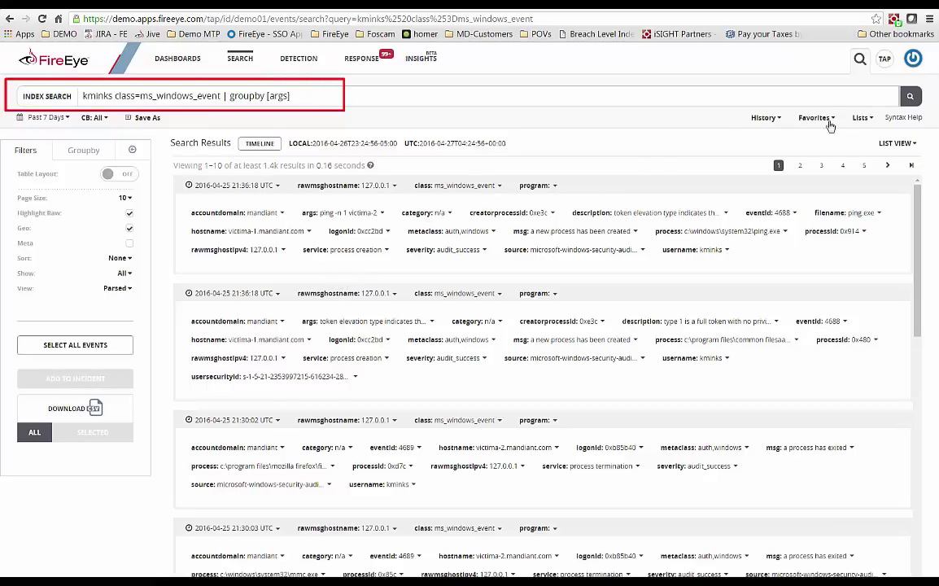
left_click(911, 98)
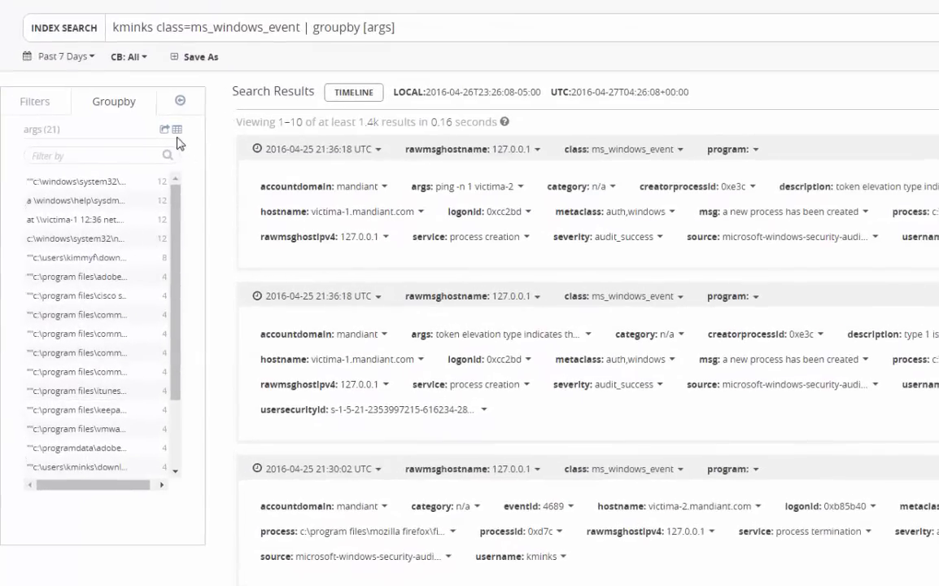
left_click(176, 130)
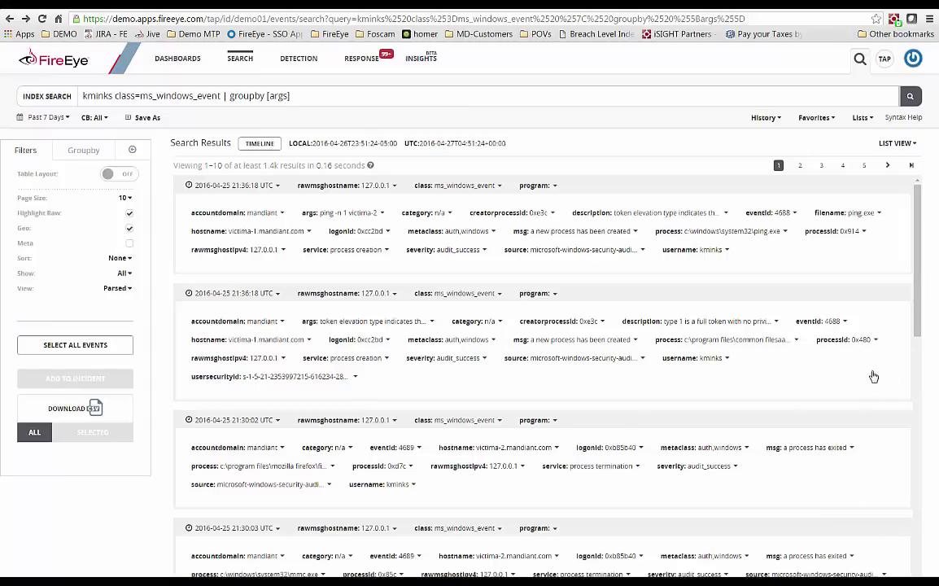
- Select the first ping -n 1 victima-2 event and start a new incident from it
left_click(644, 193)
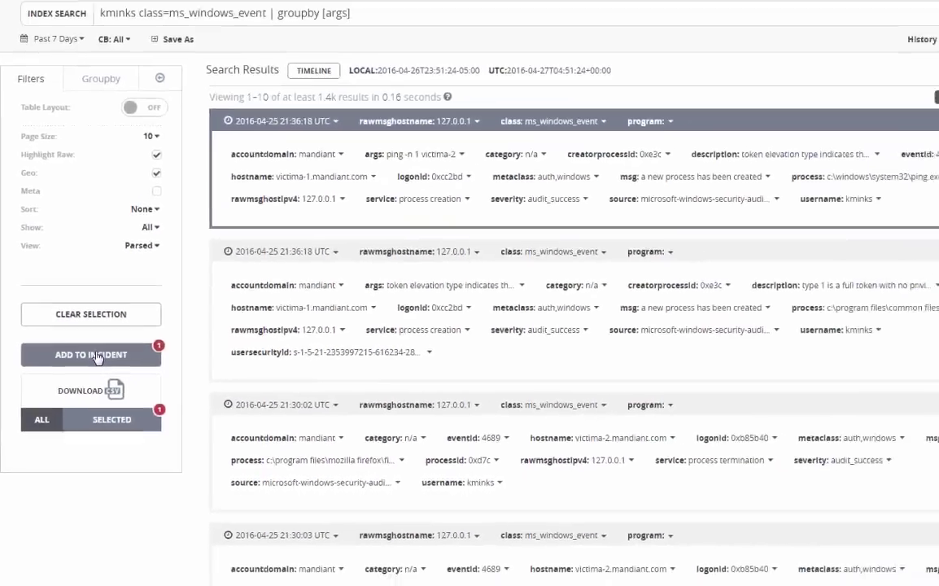
left_click(154, 279)
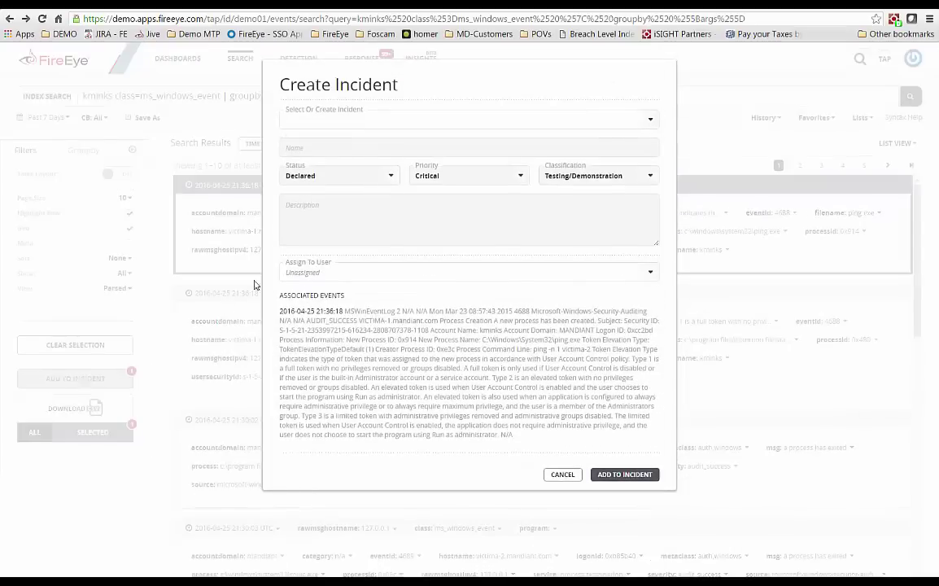
- Enter 'lateral movement identified - APT3' as the incident name, then cancel the dialog
left_click(353, 125)
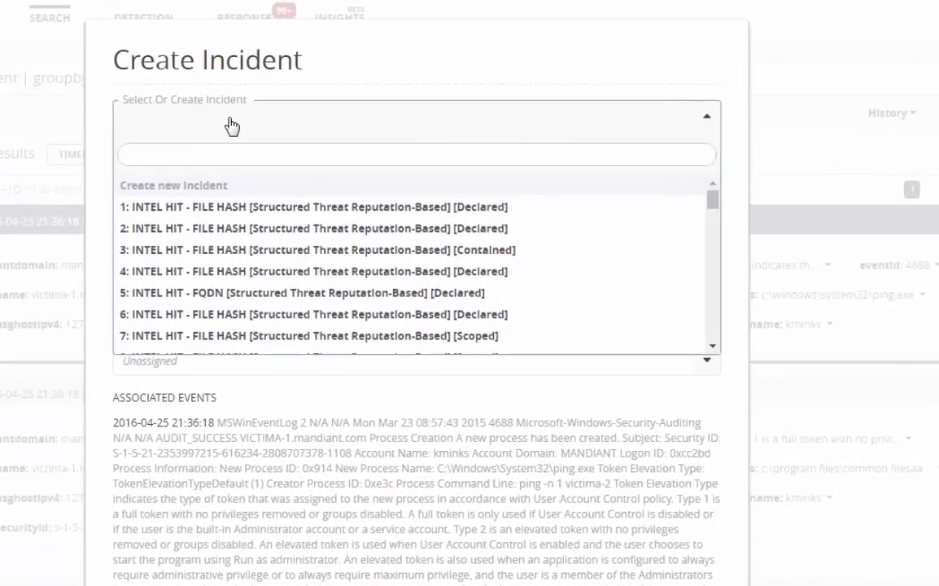
type("lateral m")
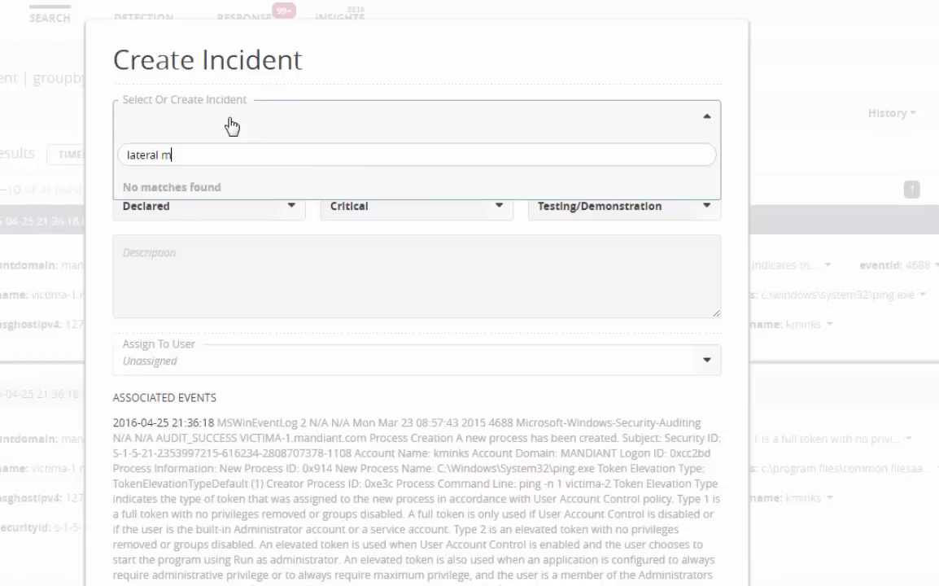
type("ovement idi")
key("BackSpace")
type("entified ")
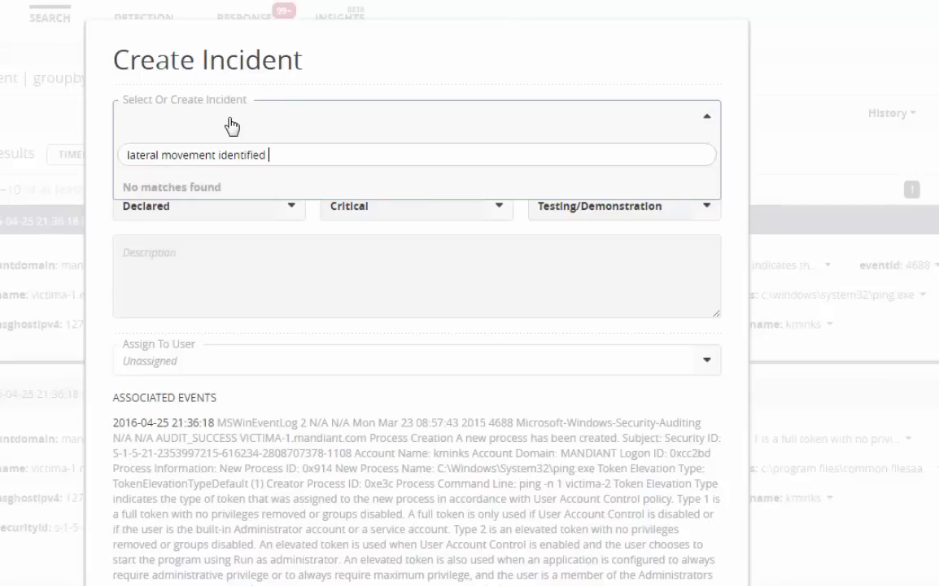
type("- APT3")
left_click(562, 581)
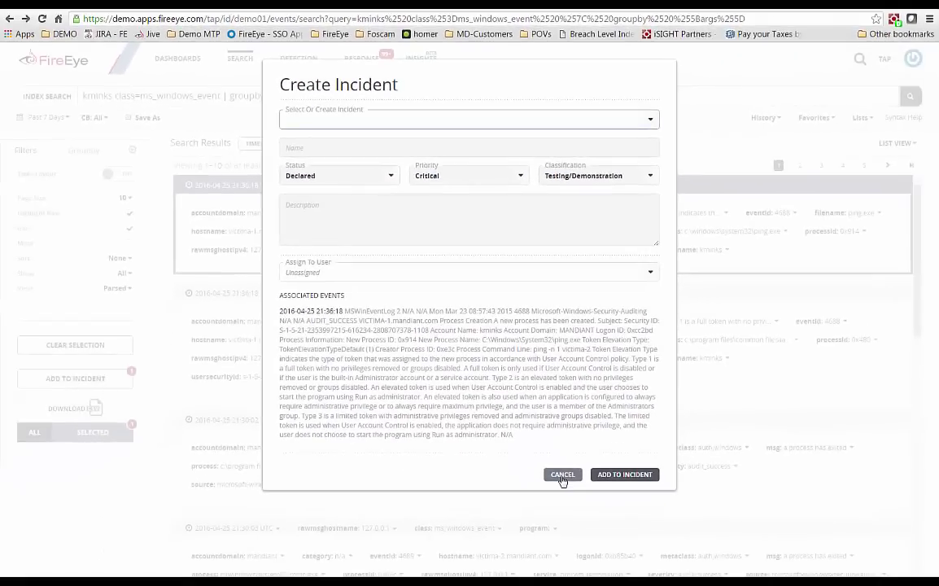
left_click(562, 480)
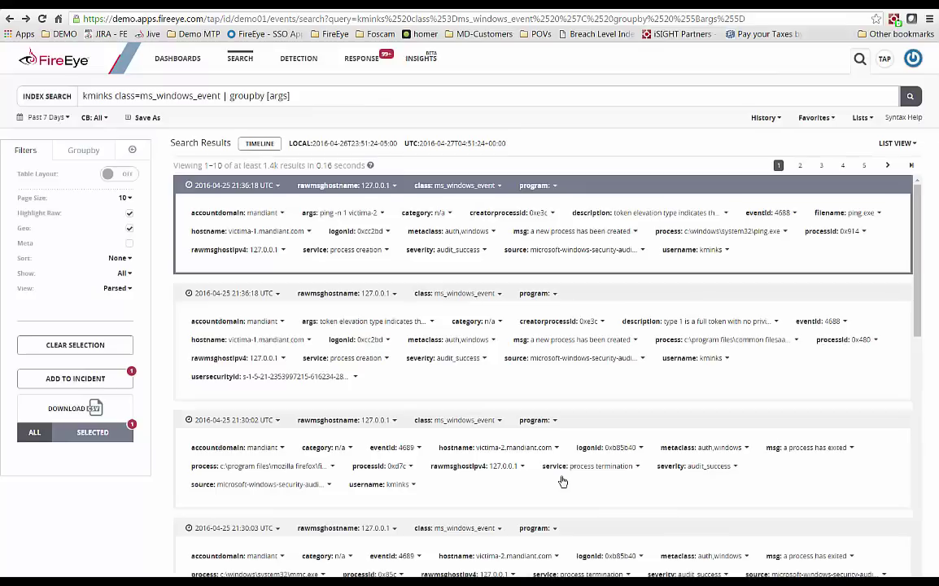